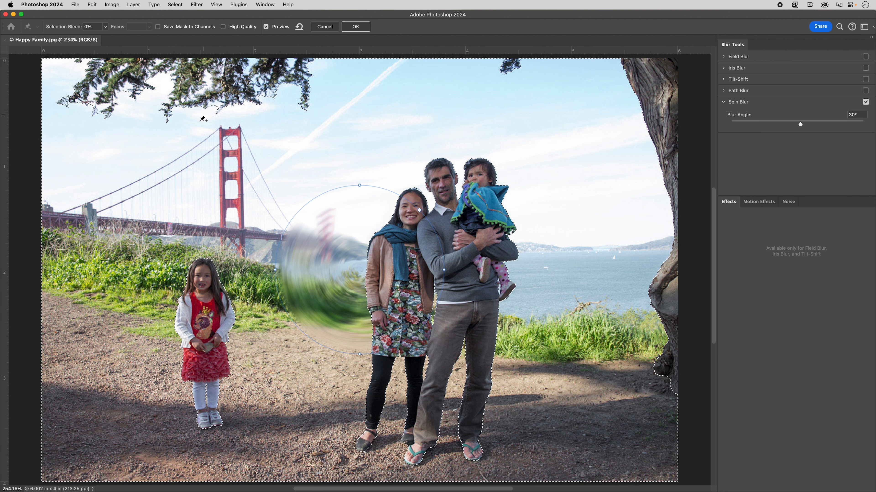
Enlarge the Spin Blur ellipse around the woman so it covers most of the background from the bridge tower to the water
mouse_move(280, 206)
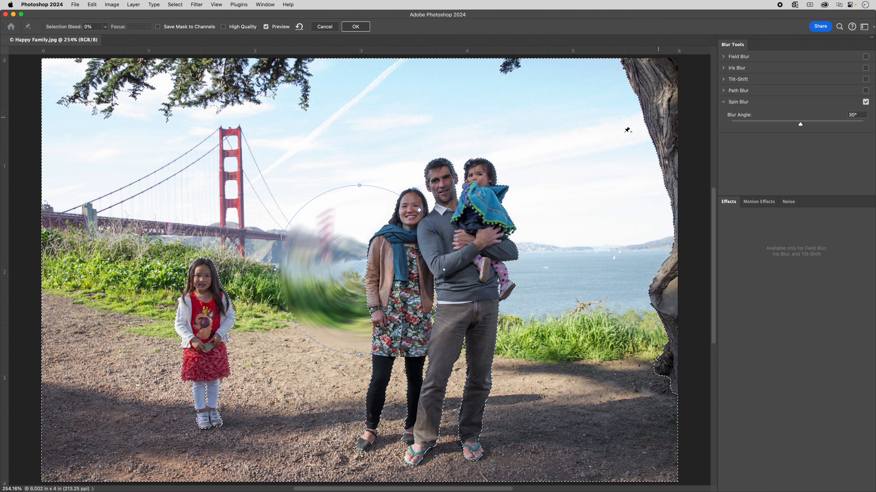
mouse_move(273, 269)
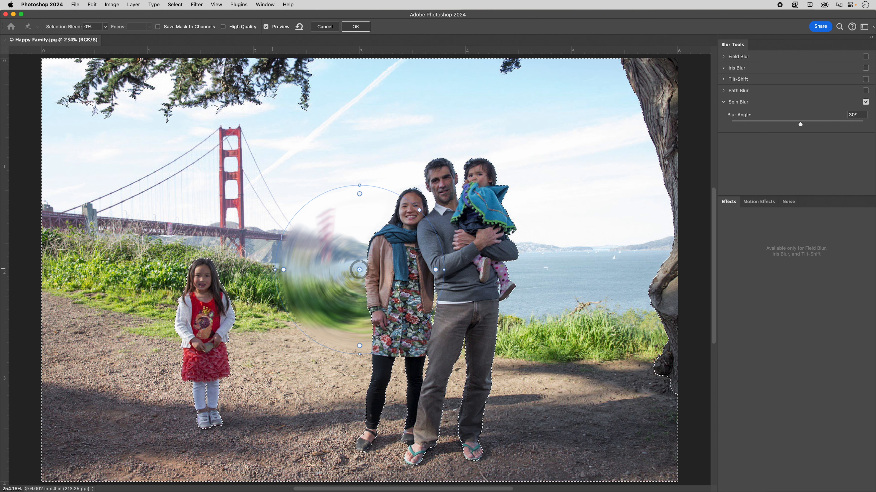
left_click_drag(274, 270, 165, 273)
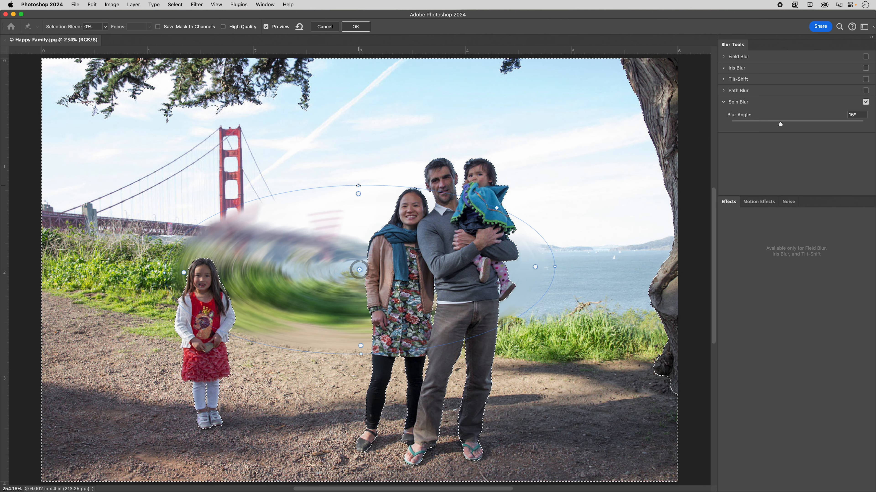
left_click_drag(358, 186, 369, 109)
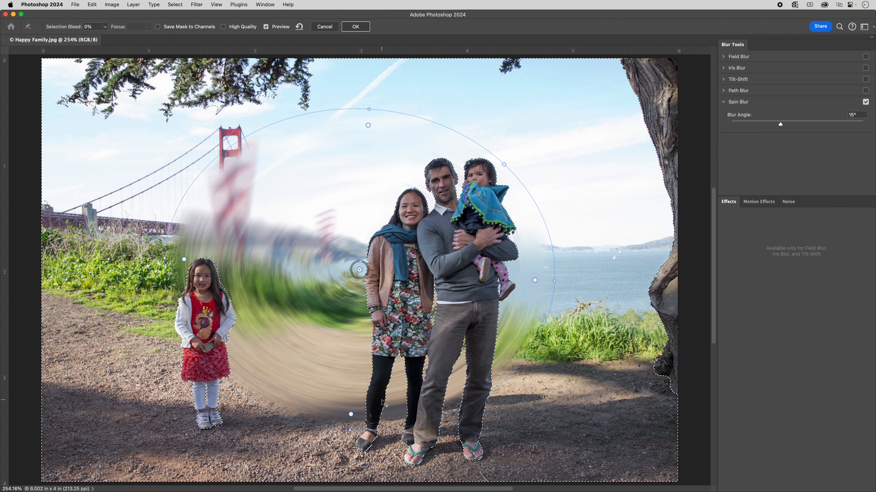
left_click_drag(349, 431, 349, 456)
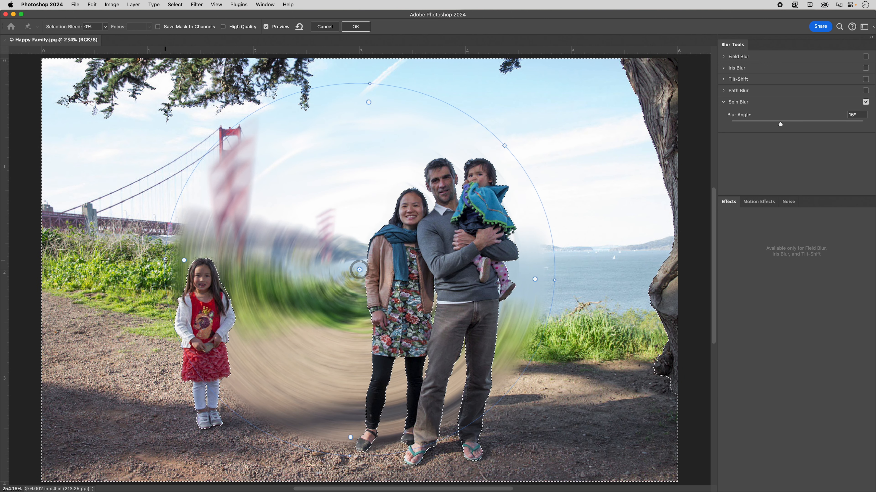
left_click_drag(165, 260, 137, 255)
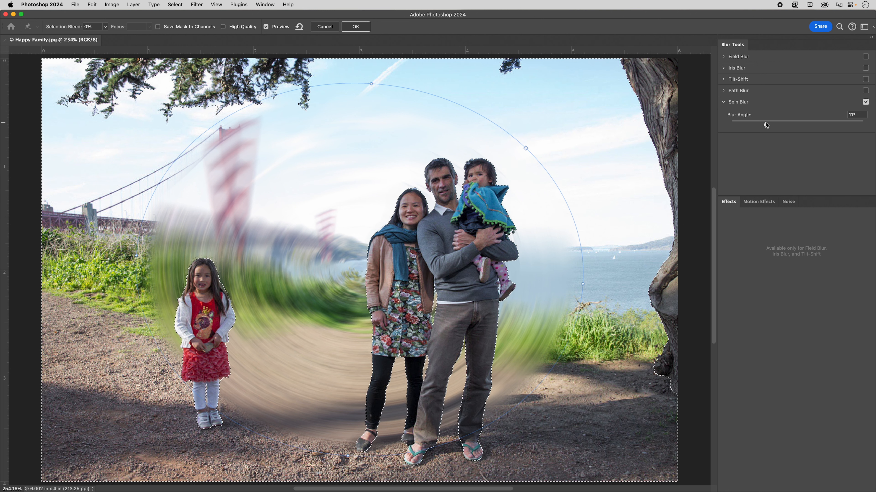
Try the Spin Blur on the background with a blur angle of 13° and undo it
left_click_drag(766, 125, 710, 121)
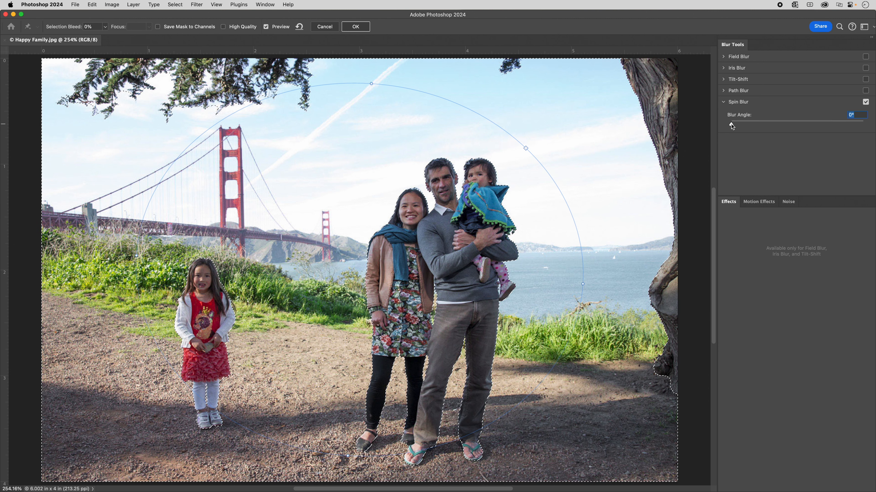
left_click_drag(732, 126, 837, 126)
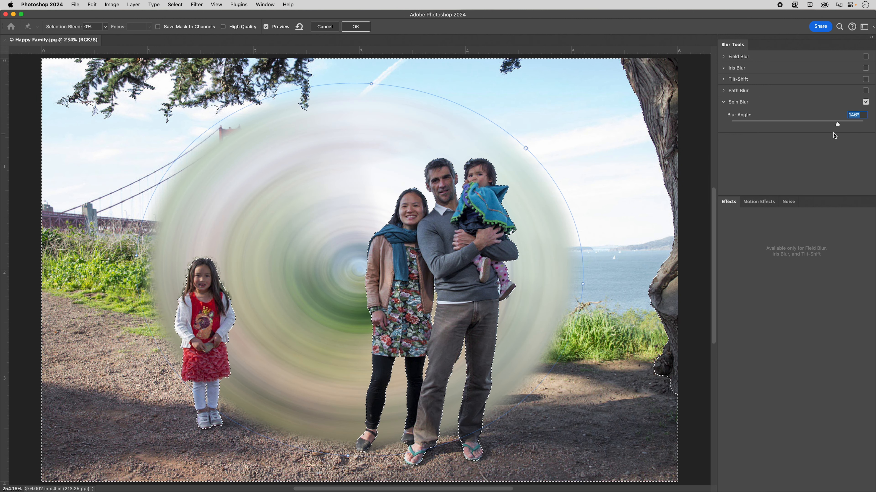
left_click_drag(838, 124, 773, 126)
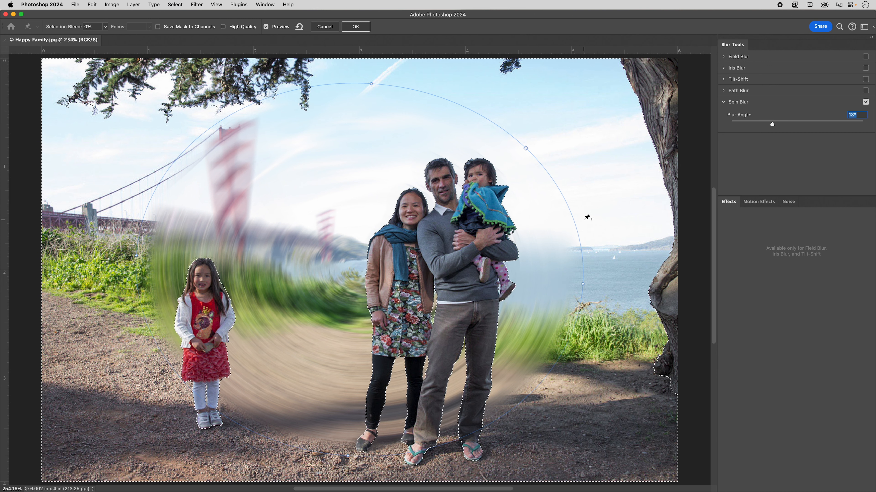
left_click(356, 26)
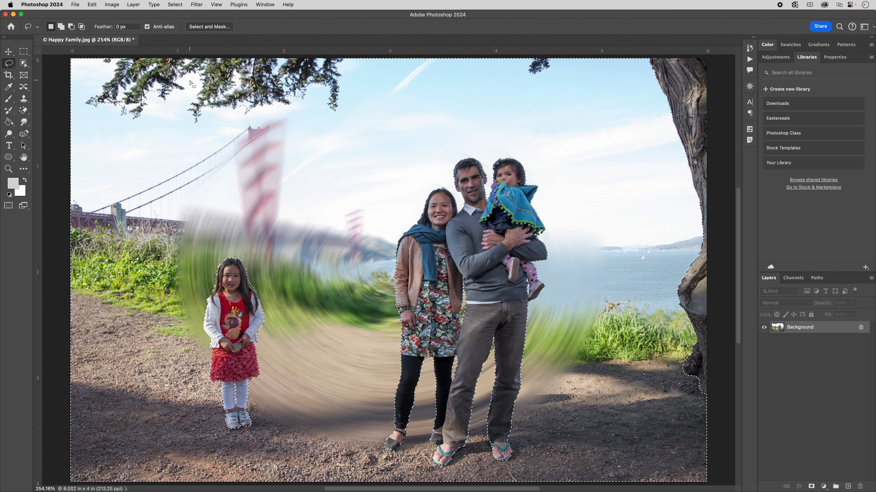
left_click(88, 4)
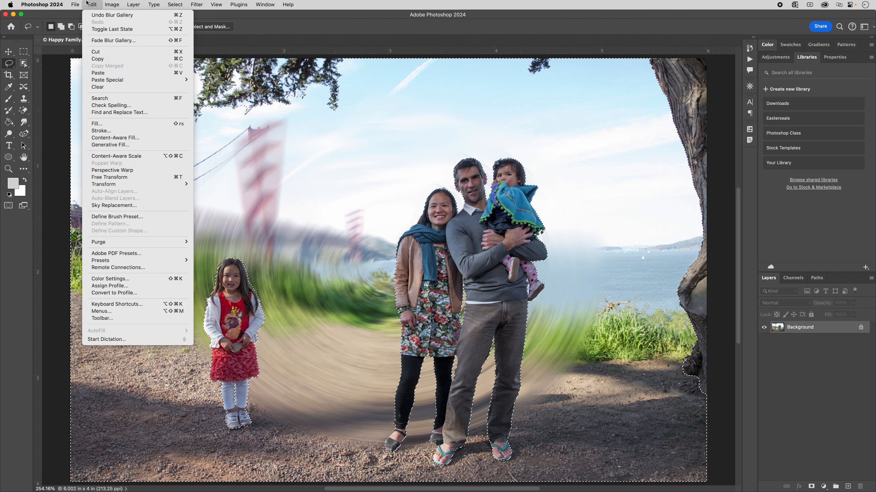
left_click(97, 15)
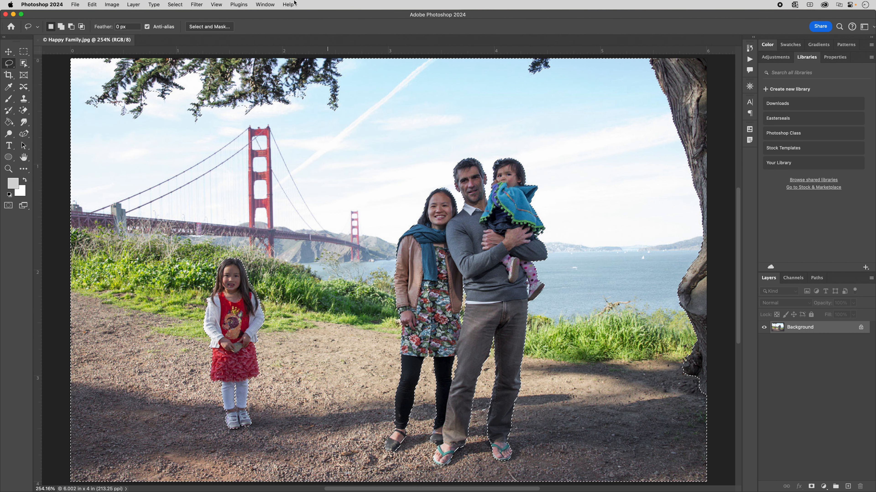
Apply a Mosaic filter with a cell size of 15 to the selected background
left_click(196, 5)
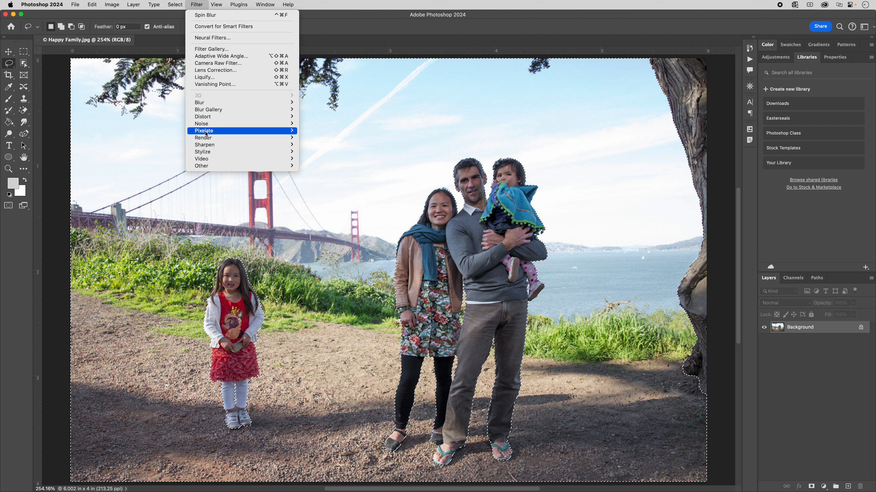
mouse_move(206, 133)
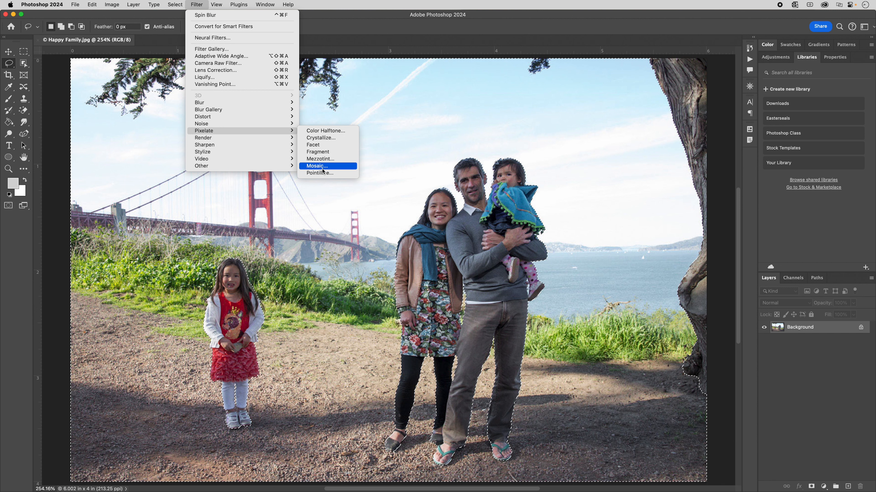
left_click(333, 169)
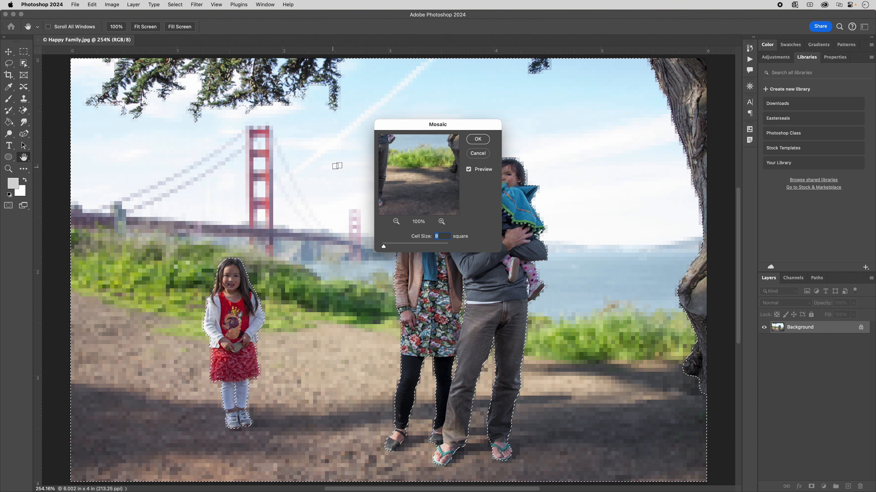
left_click_drag(417, 126, 624, 142)
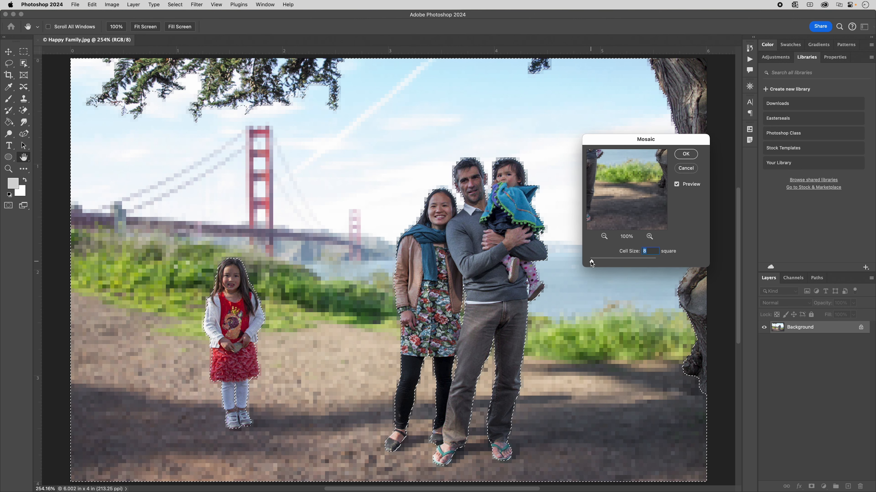
left_click_drag(591, 262, 594, 261)
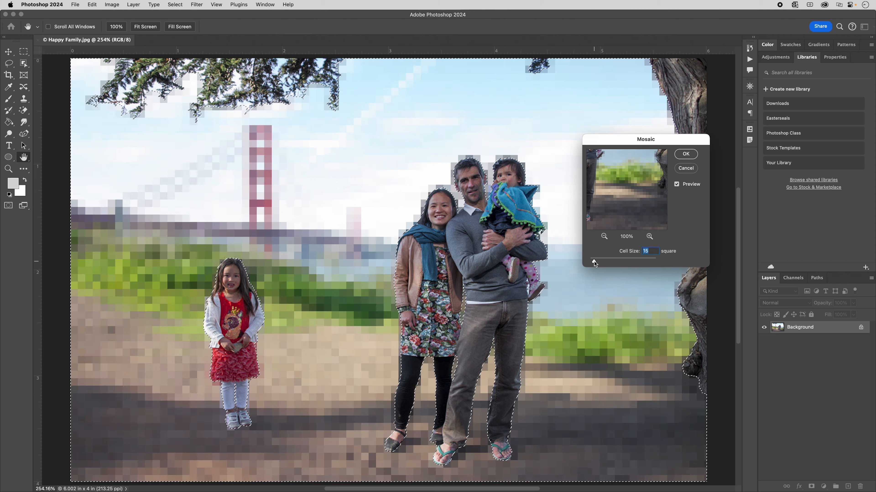
key("Return")
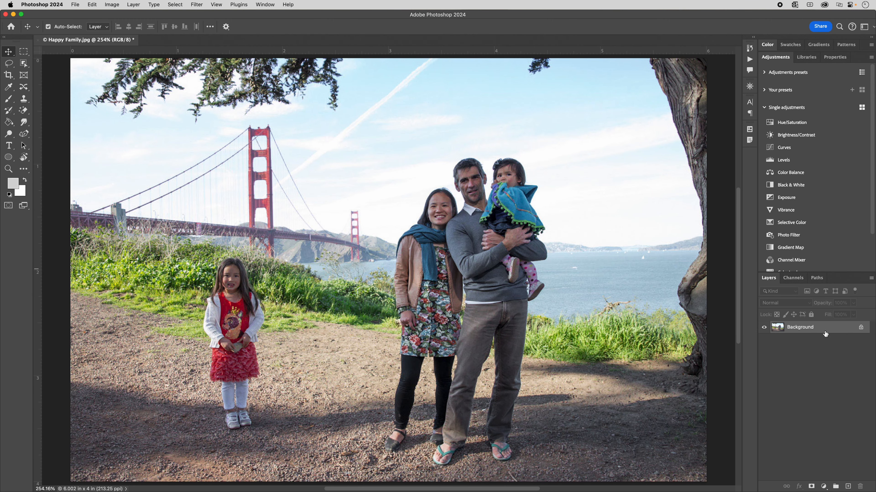
Convert the Background layer to a smart object
right_click(820, 330)
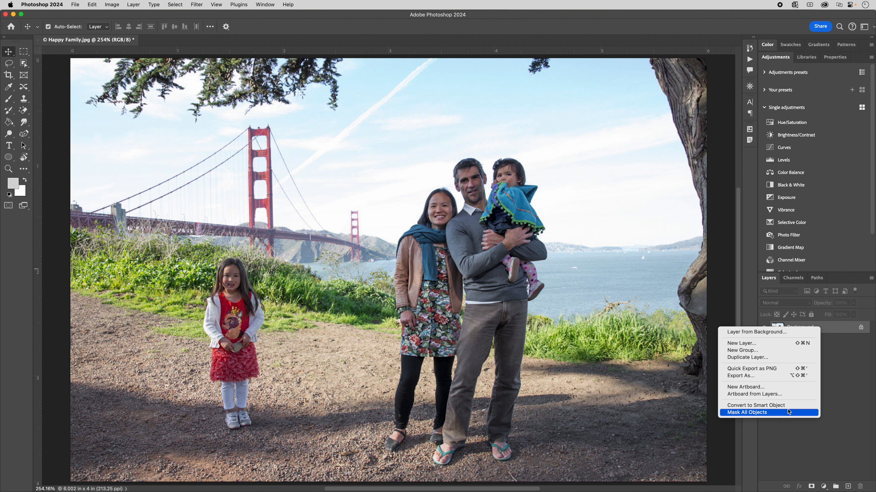
left_click(793, 406)
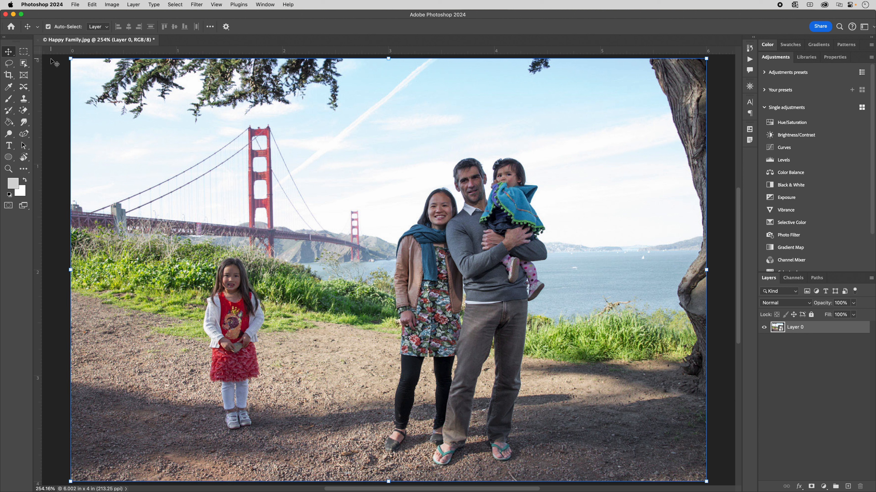
Select the family using Select Subject with cloud (detailed results) processing, and invert the selection to the background
left_click(23, 64)
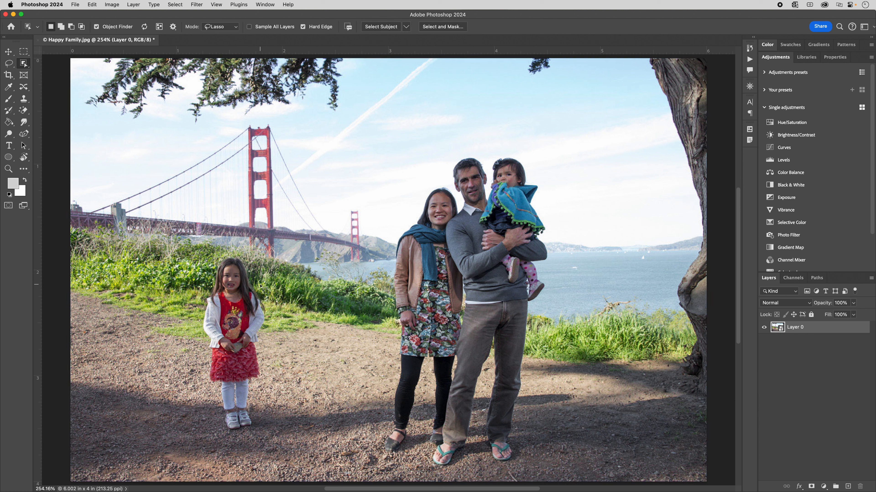
left_click(407, 27)
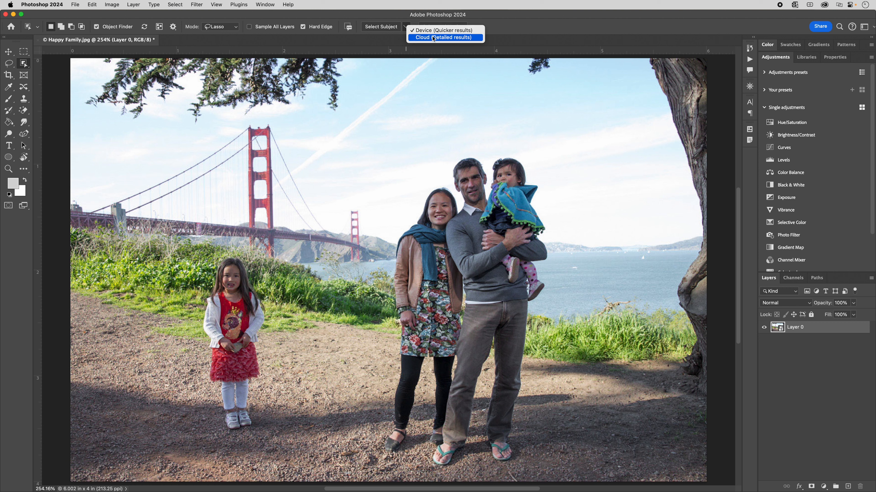
left_click(442, 37)
left_click(379, 28)
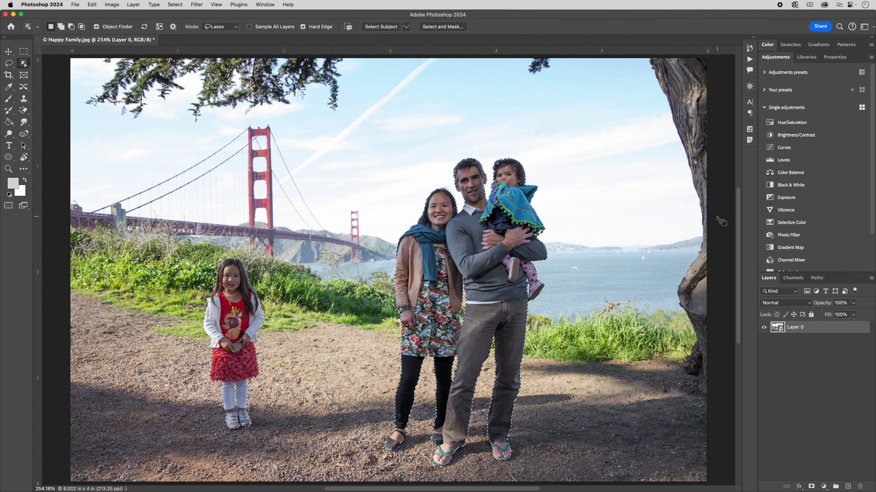
key("shift")
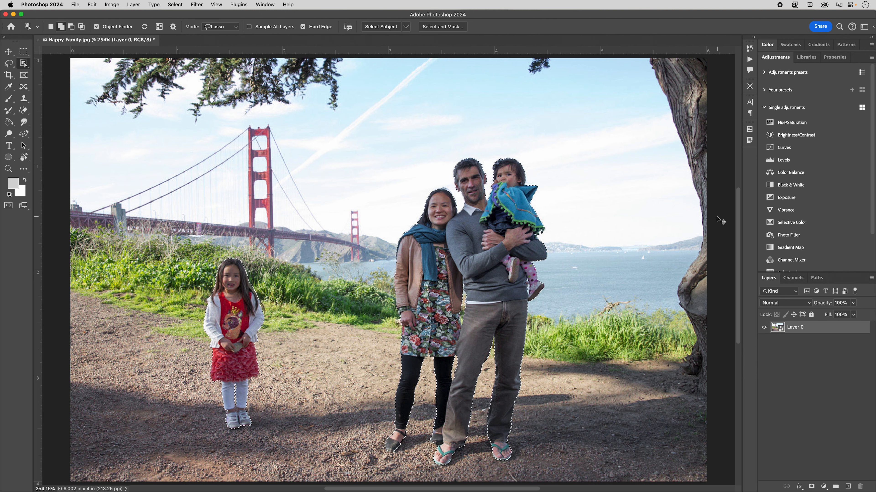
key("super+shift+i")
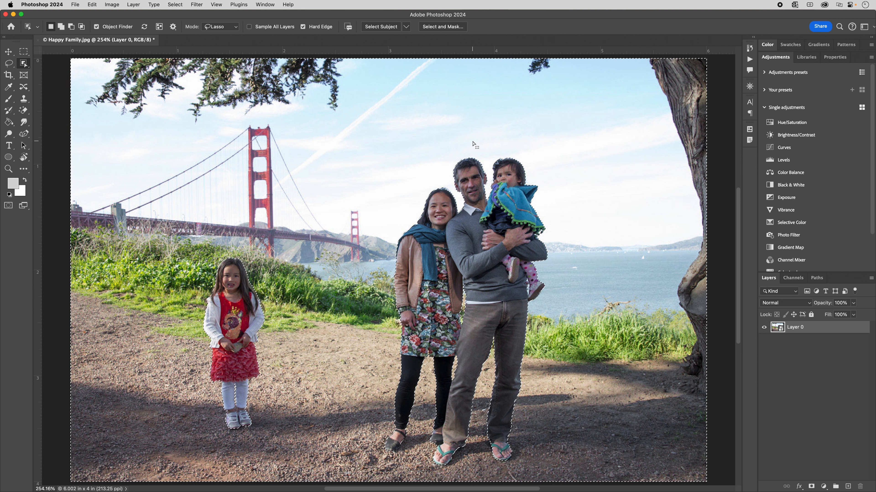
Apply a Color Halftone filter to the background with a maximum radius of 8 pixels and screen angles 108, 162, 90 and 45
left_click(199, 4)
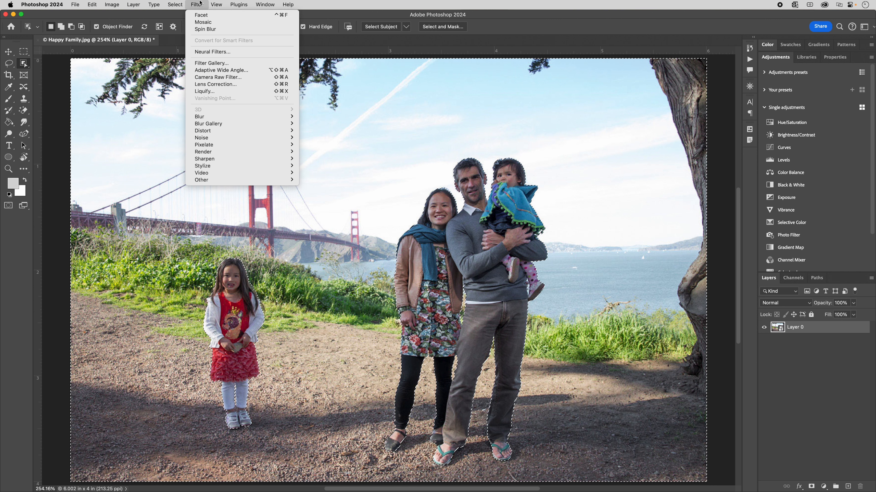
mouse_move(205, 146)
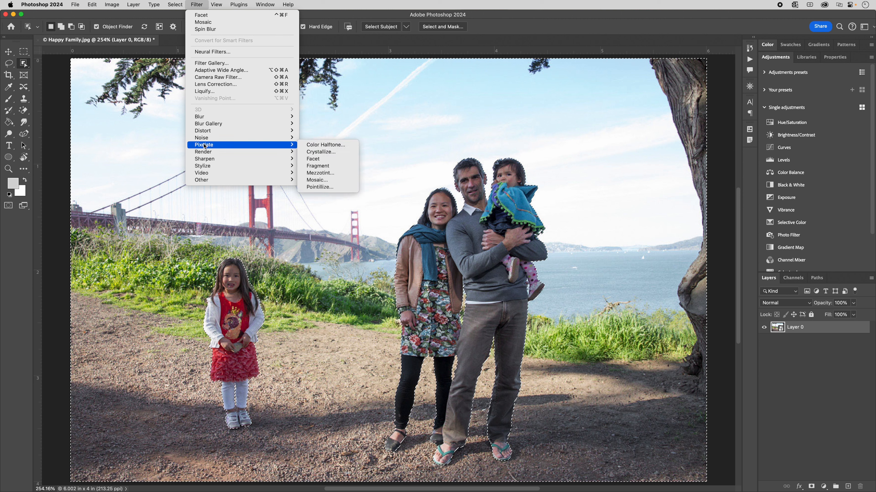
left_click(337, 145)
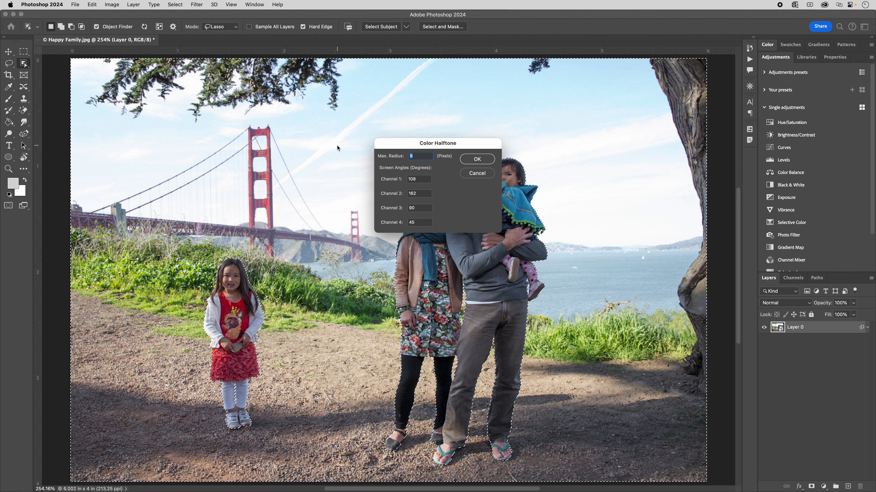
left_click_drag(403, 143, 584, 129)
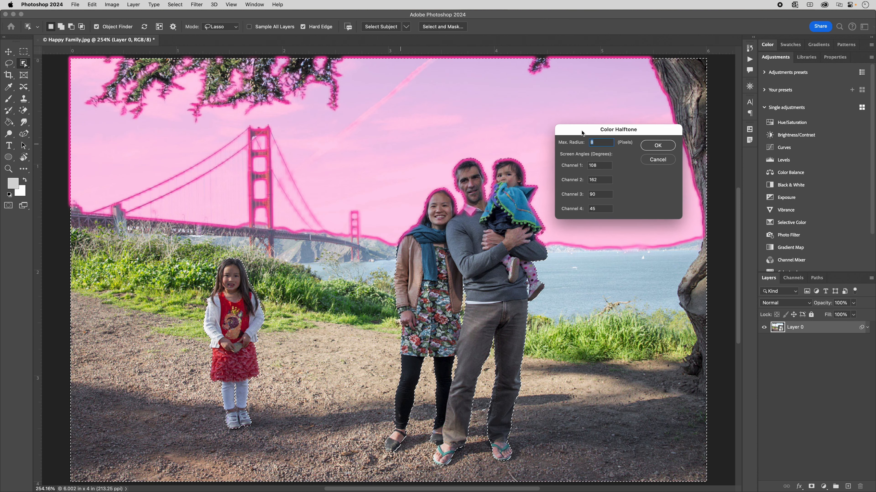
left_click(658, 145)
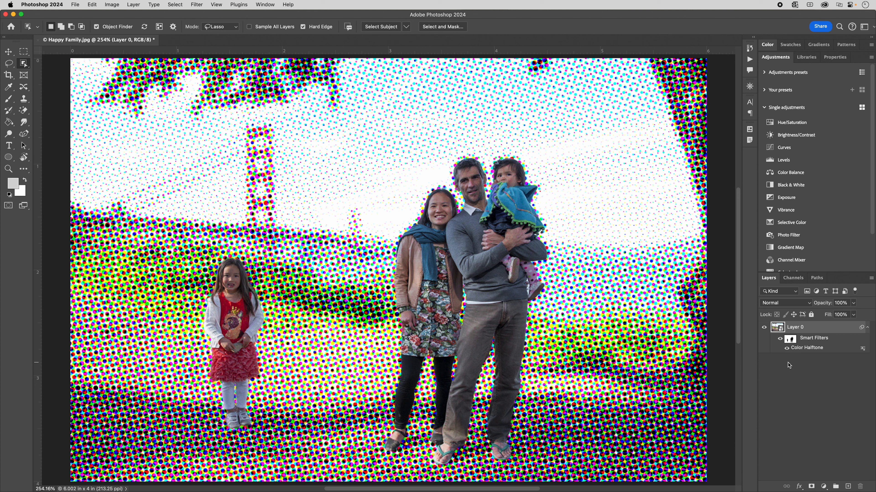
Edit the Color Halftone smart filter, reducing its maximum radius for a finer dot pattern
double_click(806, 348)
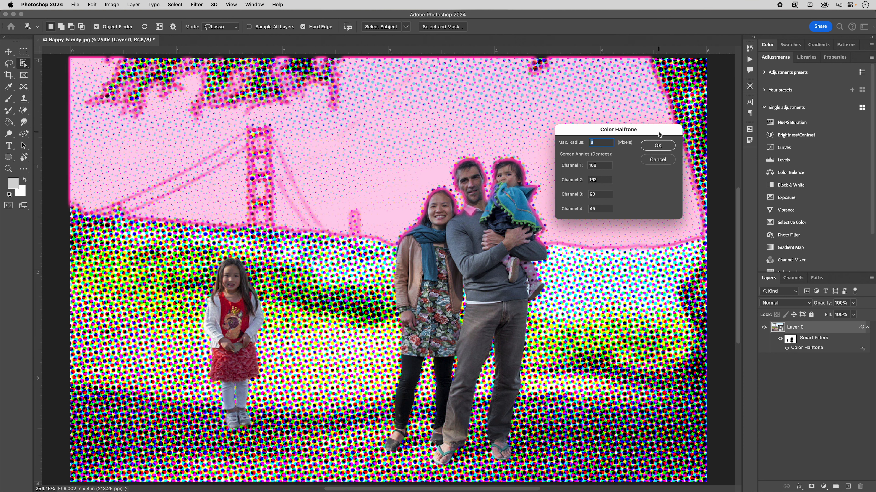
left_click(657, 146)
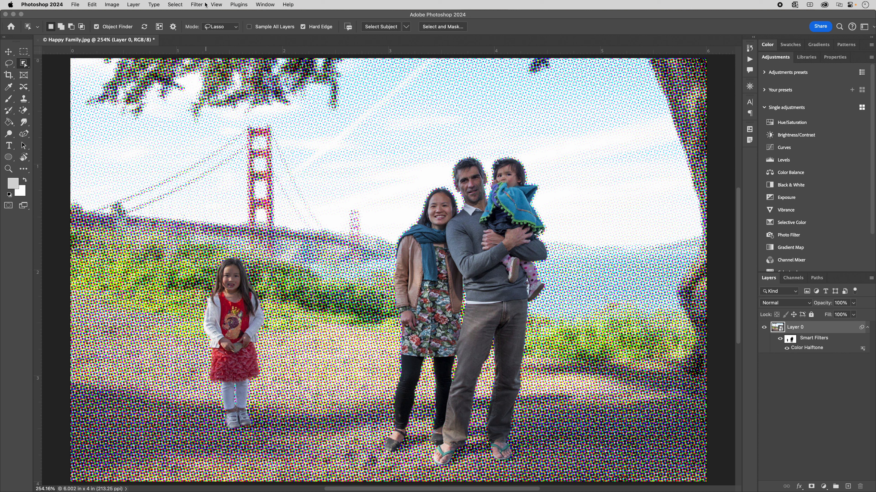
Apply a Wave distortion to the family photo's background with 1 generator and a wavelength from 20 to 79
left_click(195, 5)
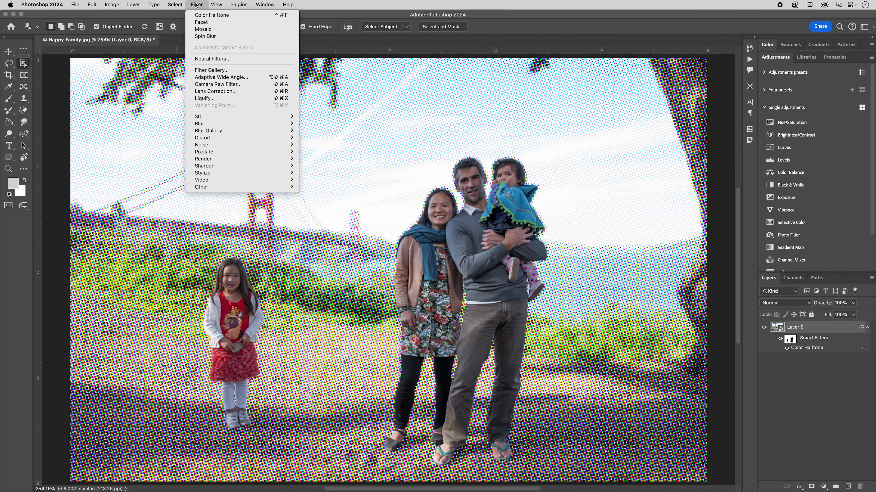
mouse_move(208, 138)
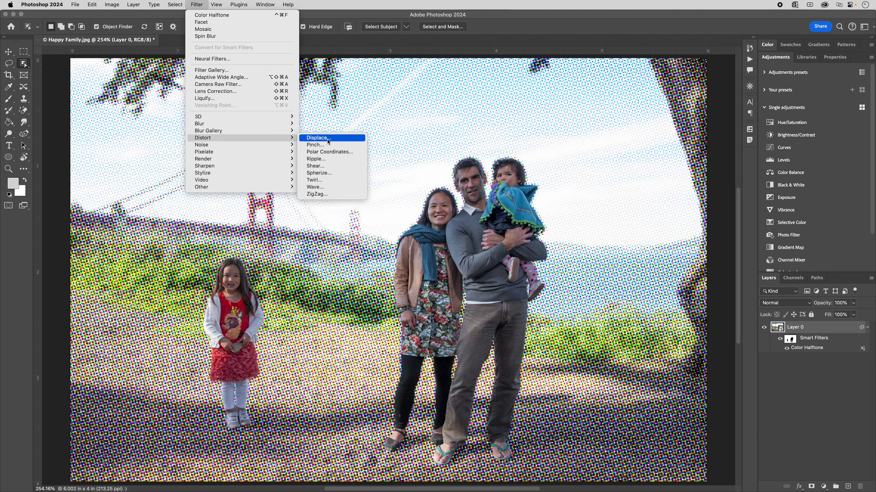
left_click(340, 187)
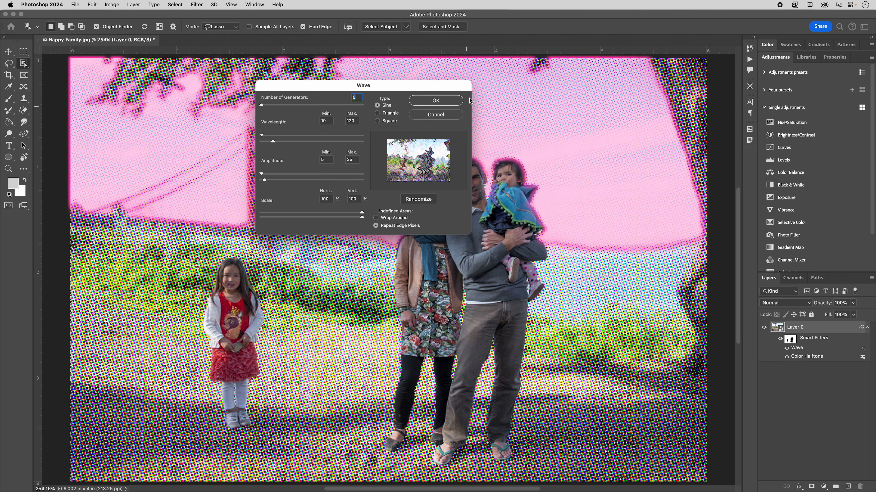
left_click_drag(261, 105, 260, 108)
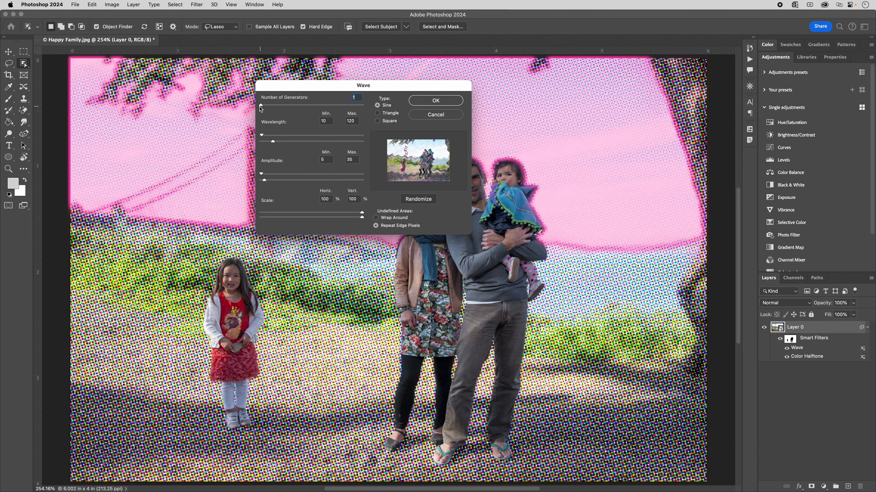
left_click_drag(273, 142, 262, 135)
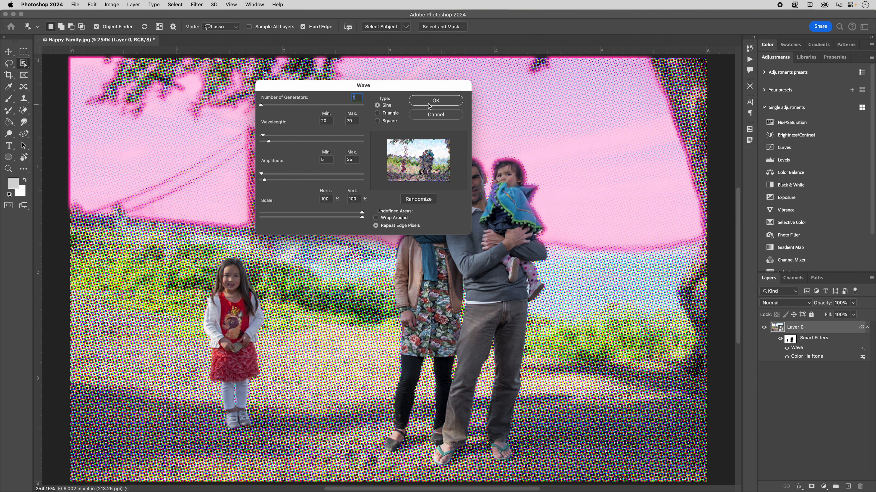
left_click(450, 101)
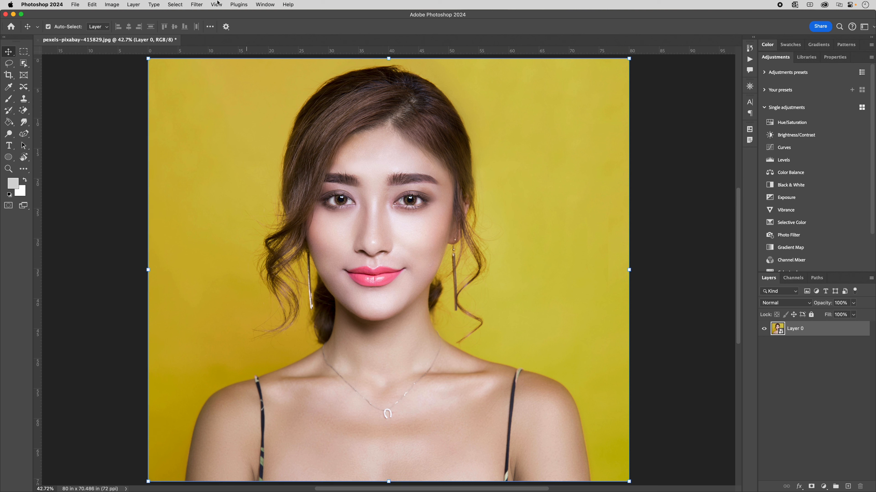
Open the Filter Gallery for the portrait's Layer 0 and show the whole image in the preview at 33.3%
left_click(203, 3)
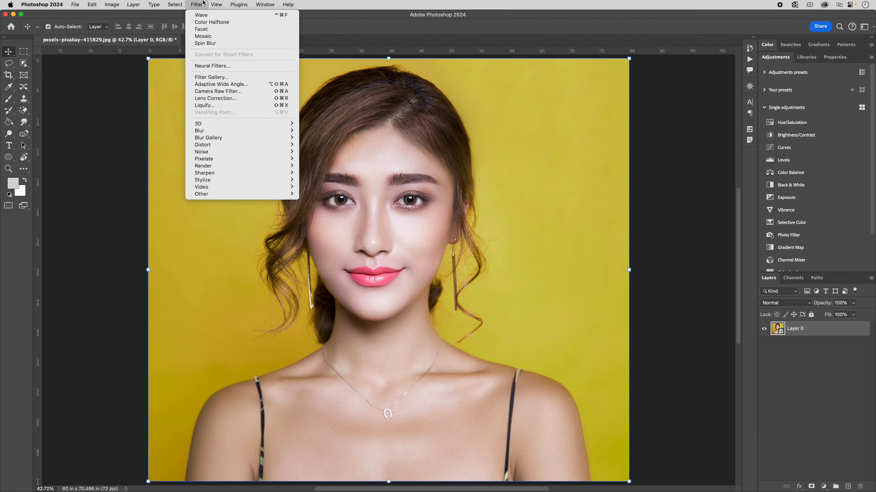
left_click(235, 78)
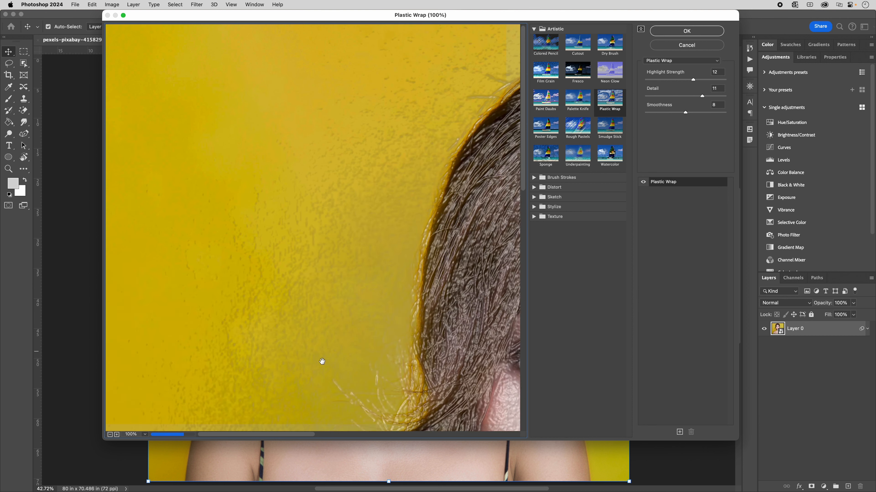
left_click(110, 434)
left_click(110, 434)
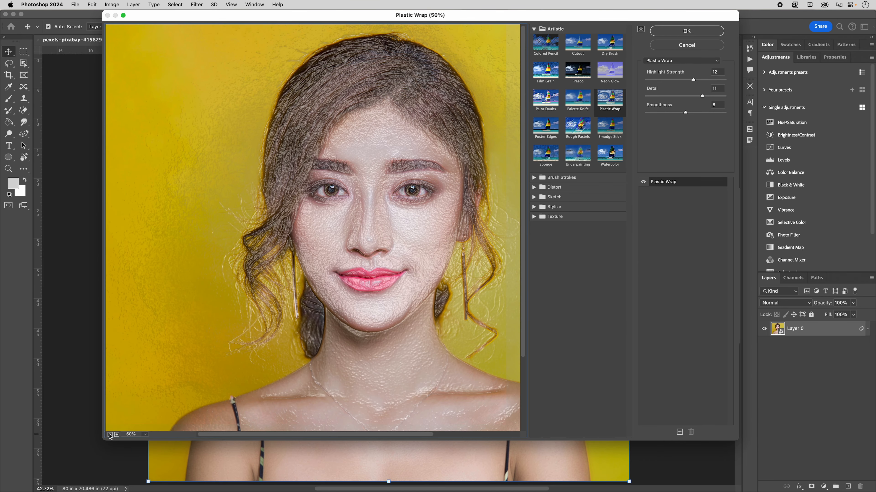
left_click(109, 434)
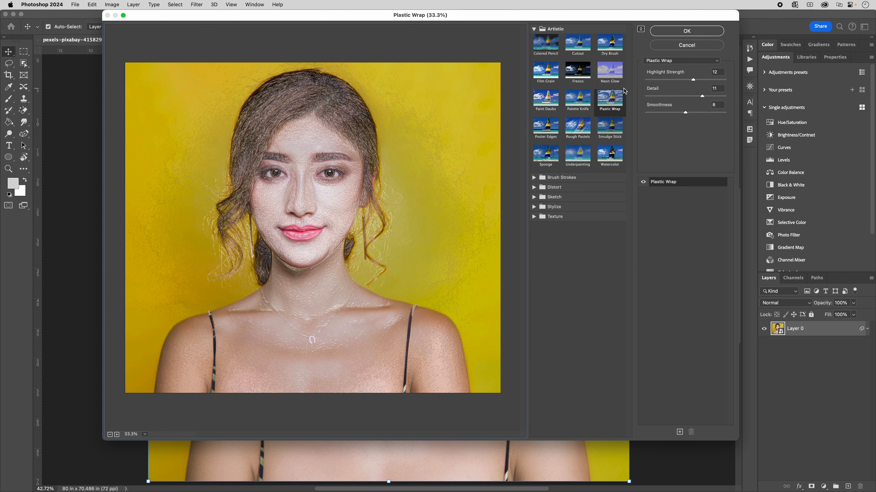
Switch the portrait's gallery effect to Palette Knife with a stroke size of 37 and a stroke detail of 2
left_click(577, 103)
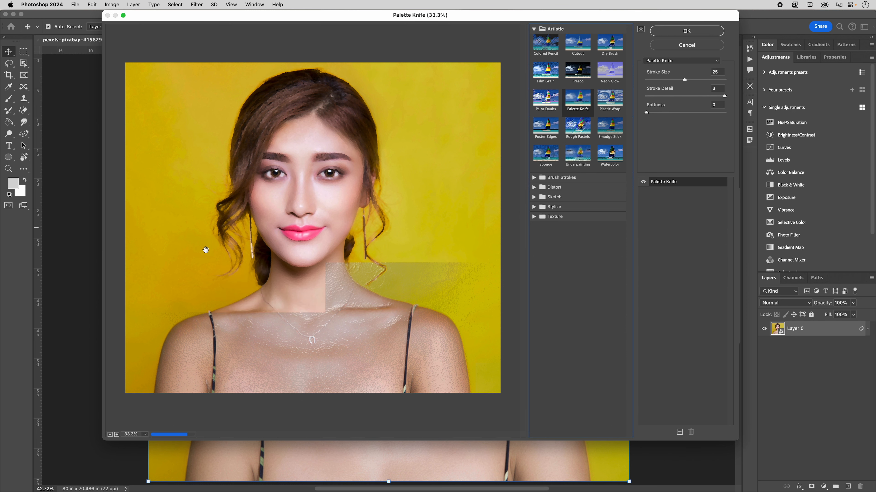
left_click(117, 434)
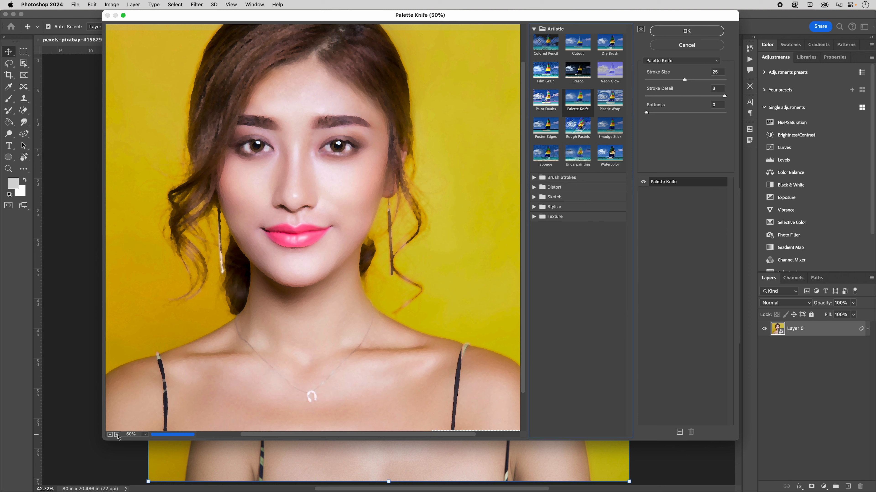
key("super+plus")
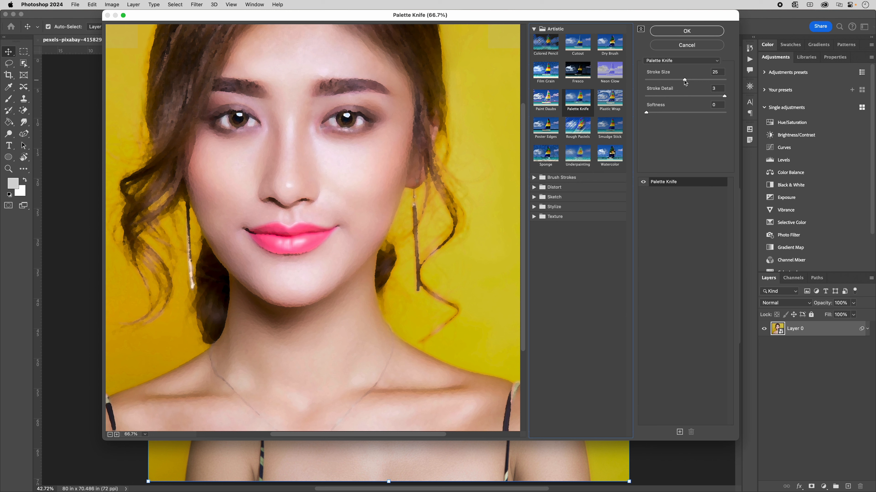
left_click_drag(685, 81, 705, 81)
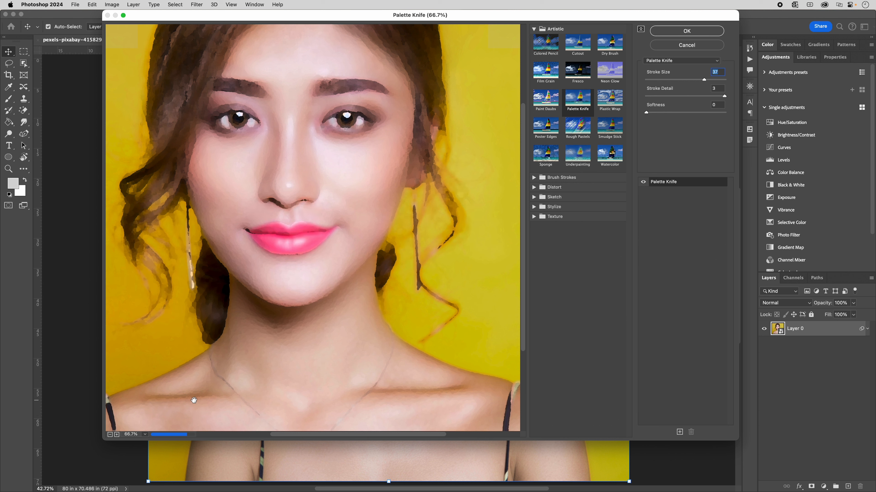
left_click_drag(724, 96, 701, 97)
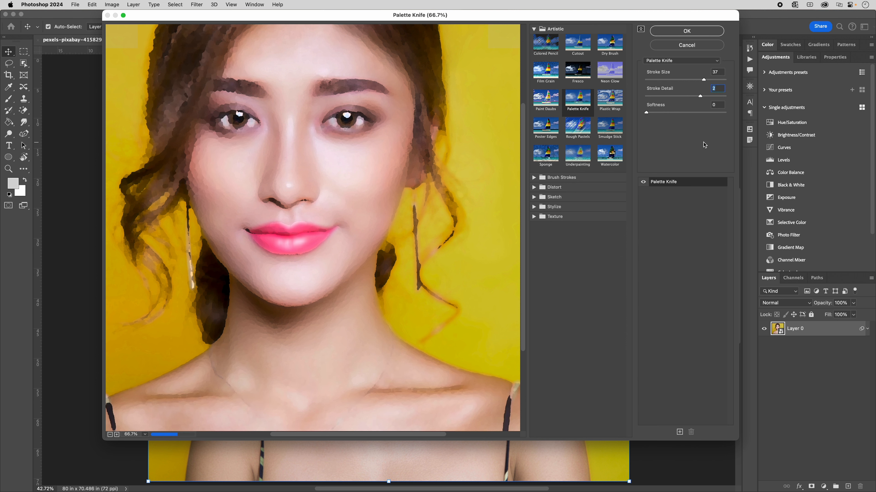